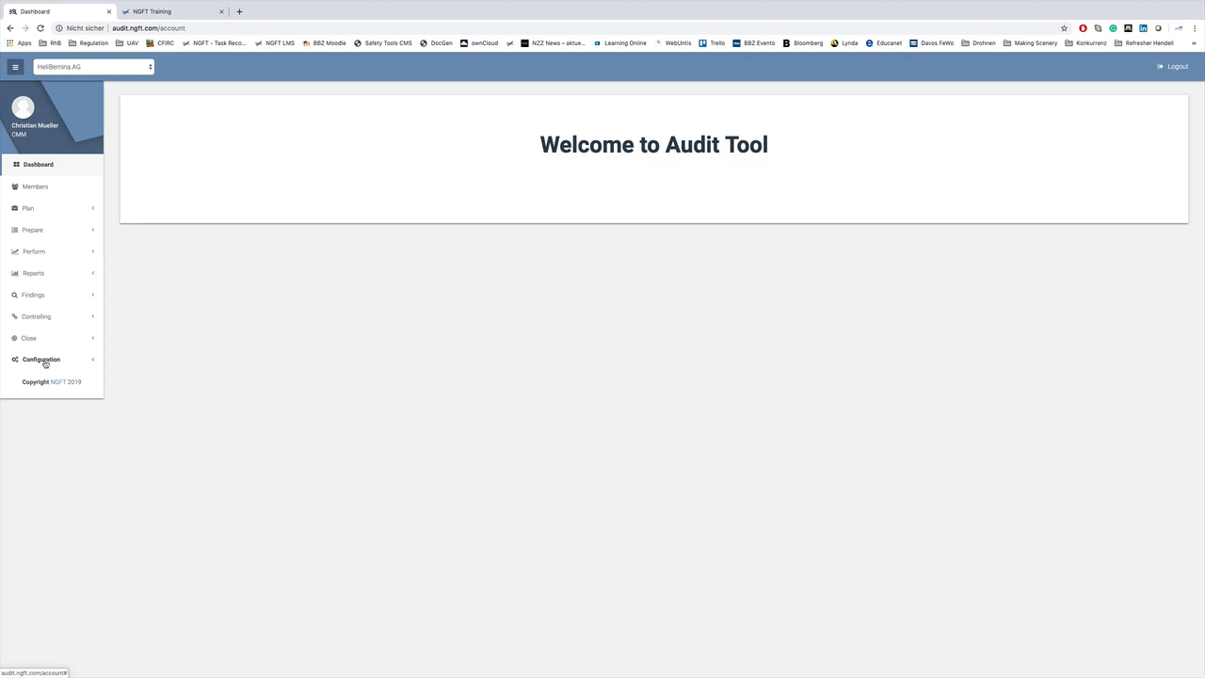
Open the New Audit form under Plan in the sidebar.
{"action": "left_click", "coordinate": [94, 211]}
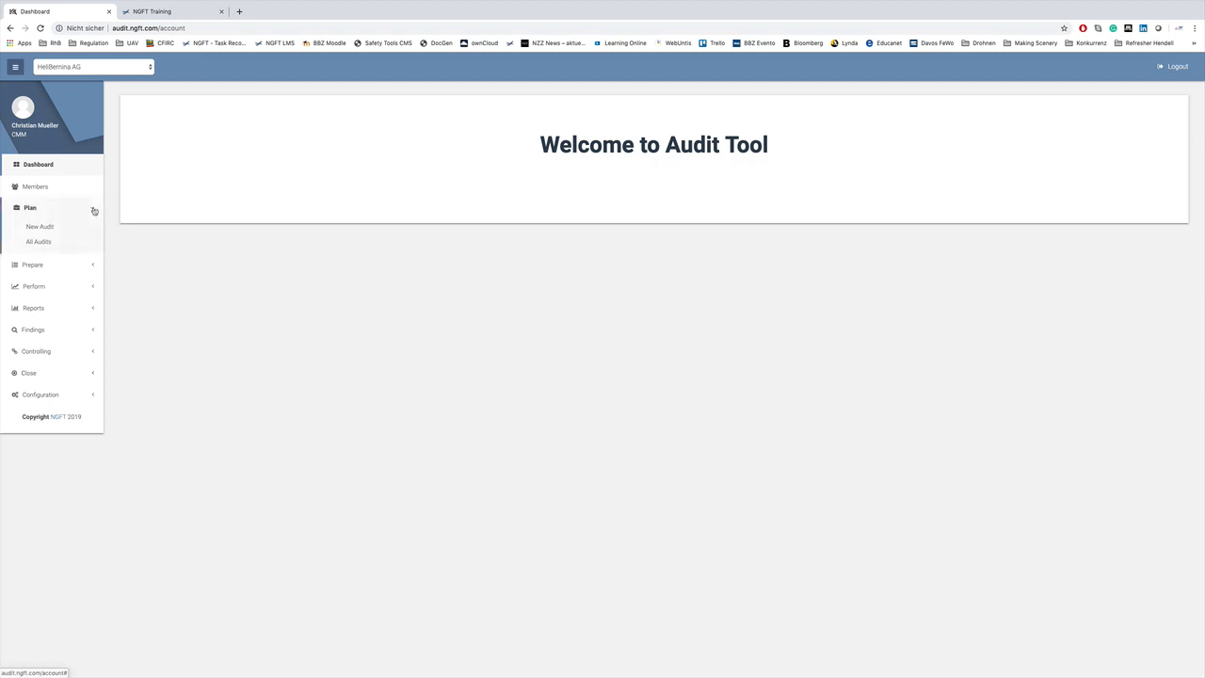
{"action": "left_click", "coordinate": [45, 228]}
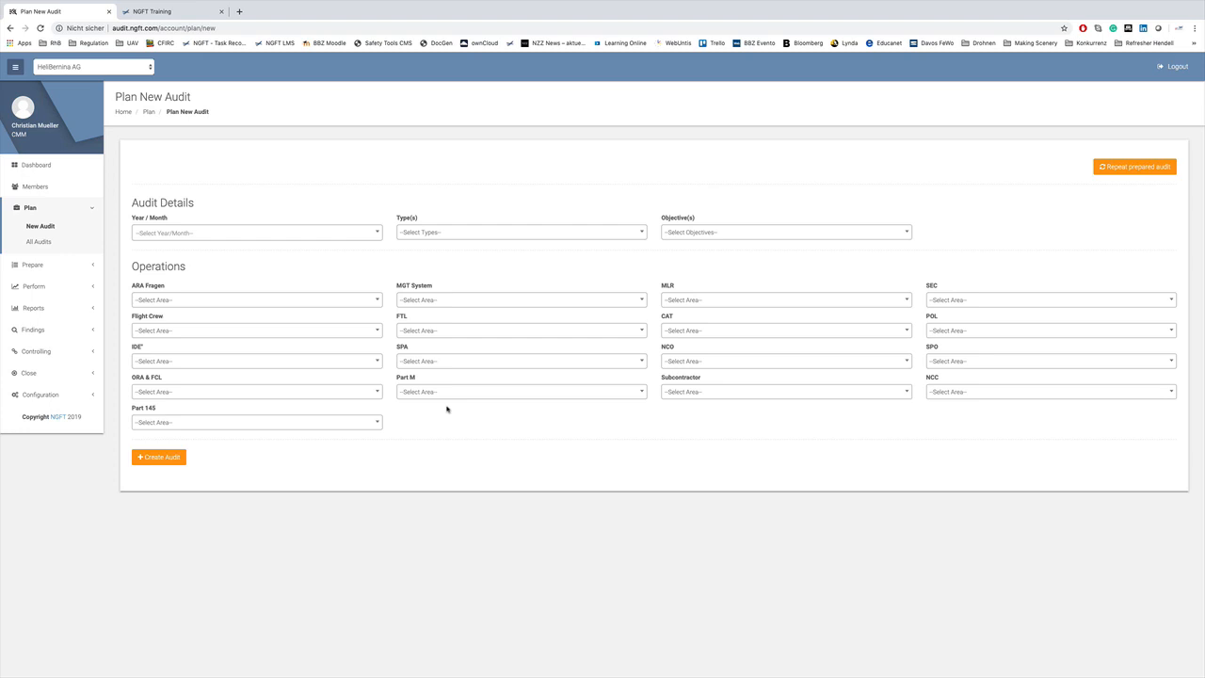
Set the audit period to 2019 / September and the type to Document Evaluation.
{"action": "left_click", "coordinate": [377, 233]}
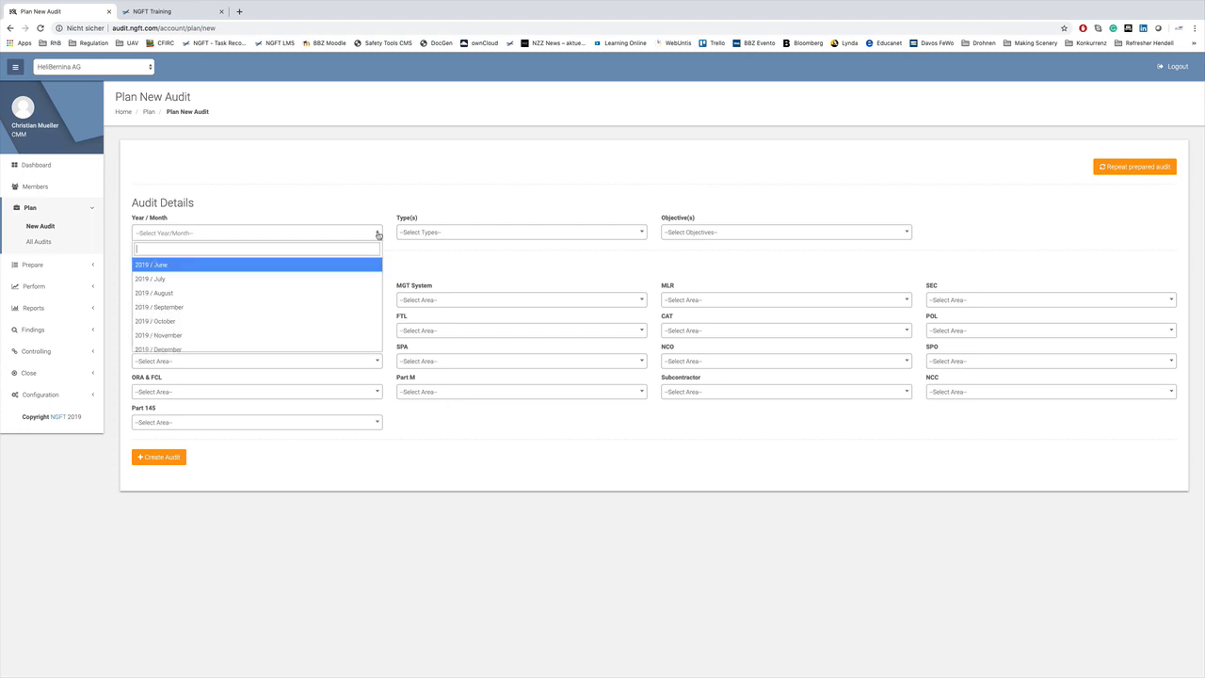
{"action": "left_click", "coordinate": [223, 307]}
{"action": "left_click", "coordinate": [469, 232]}
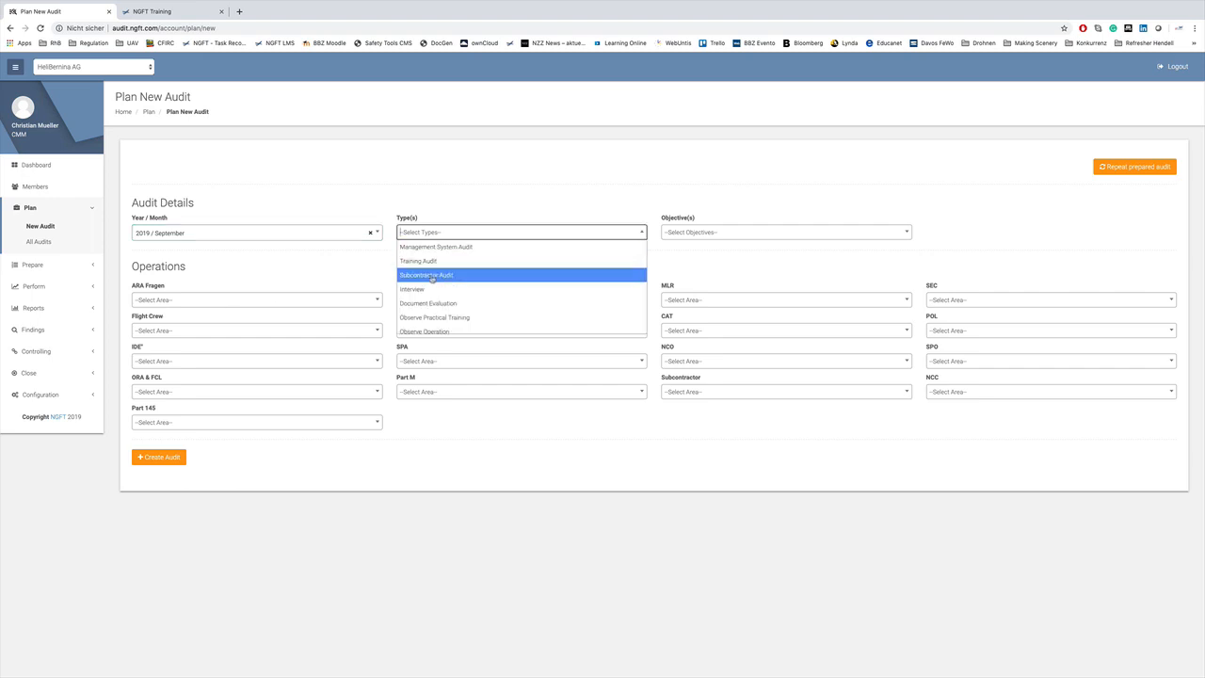
{"action": "left_click", "coordinate": [432, 302]}
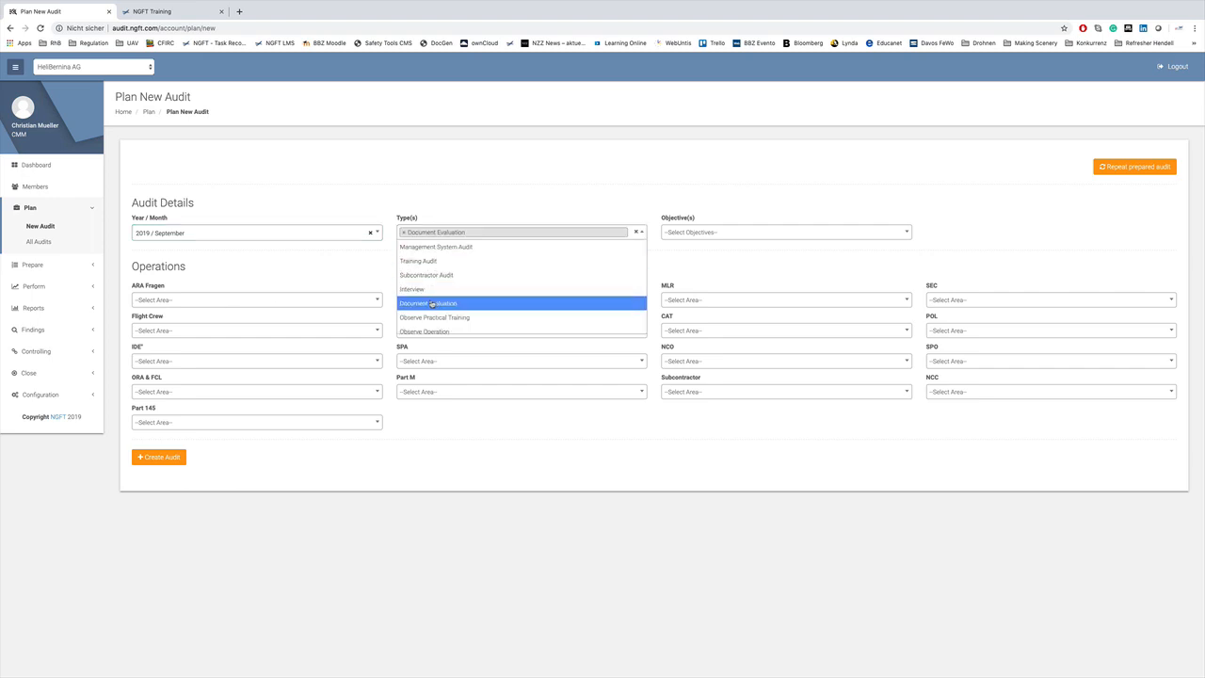
Add the EASA certification objective and choose ORO-MLR as the MLR area.
{"action": "left_click", "coordinate": [731, 233]}
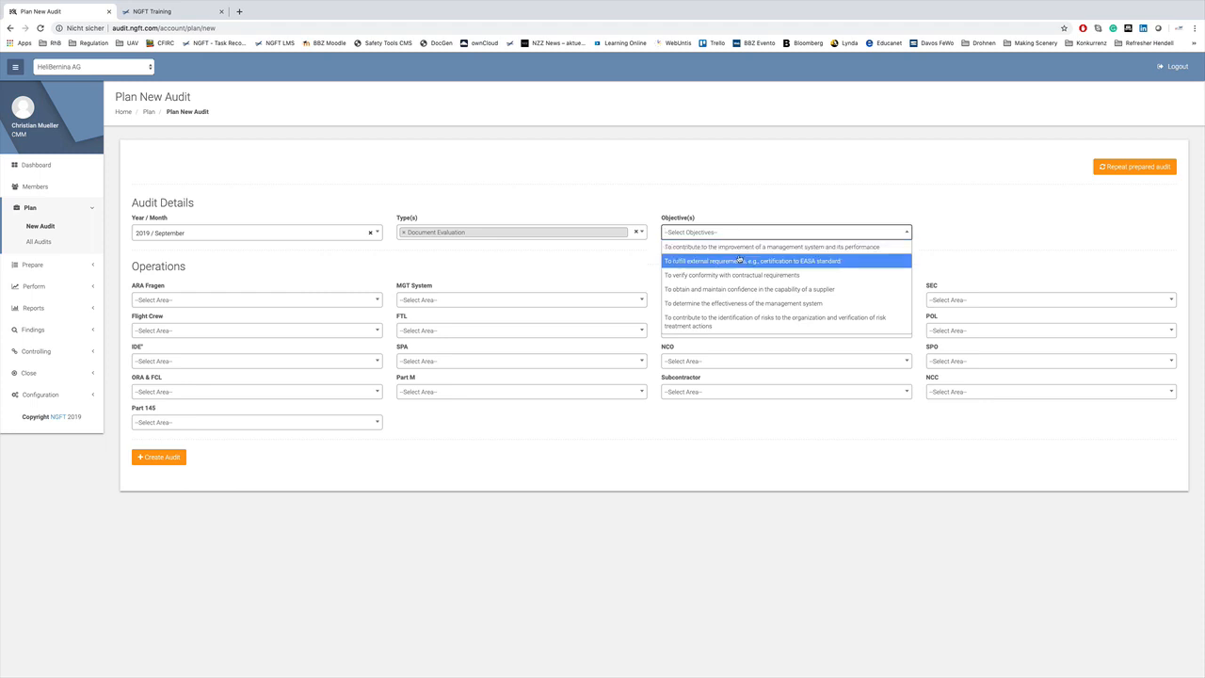
{"action": "left_click", "coordinate": [739, 260]}
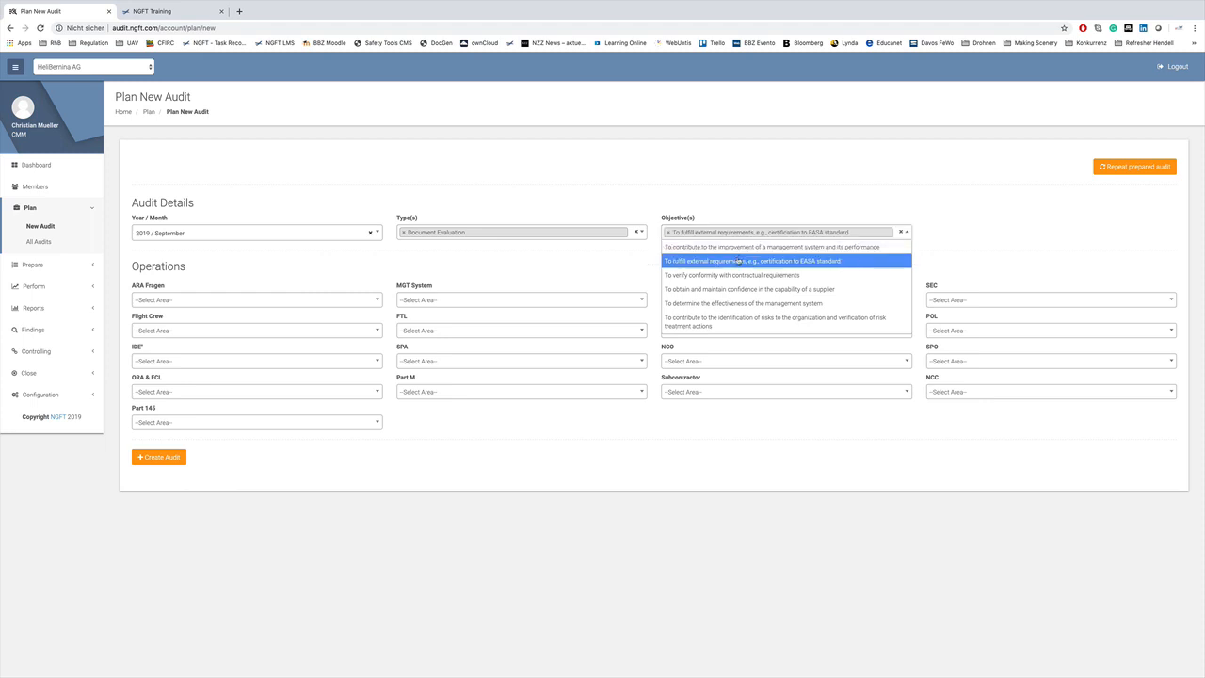
{"action": "left_click", "coordinate": [631, 254]}
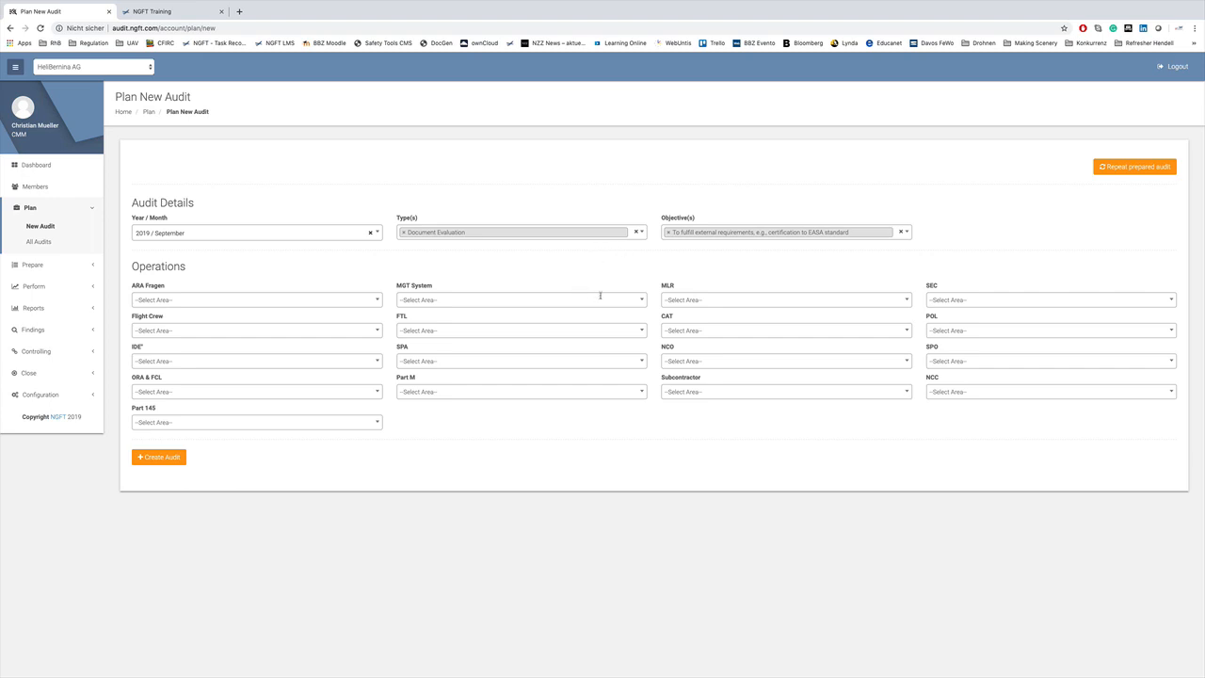
{"action": "left_click", "coordinate": [908, 300]}
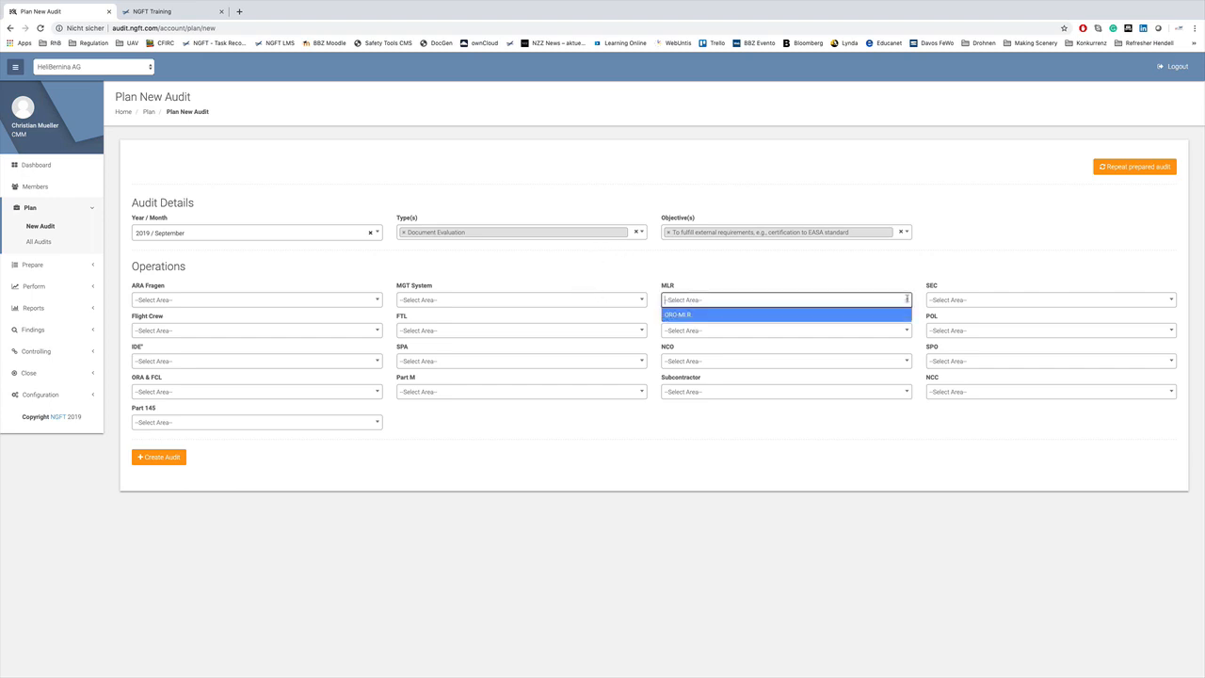
{"action": "left_click", "coordinate": [707, 319]}
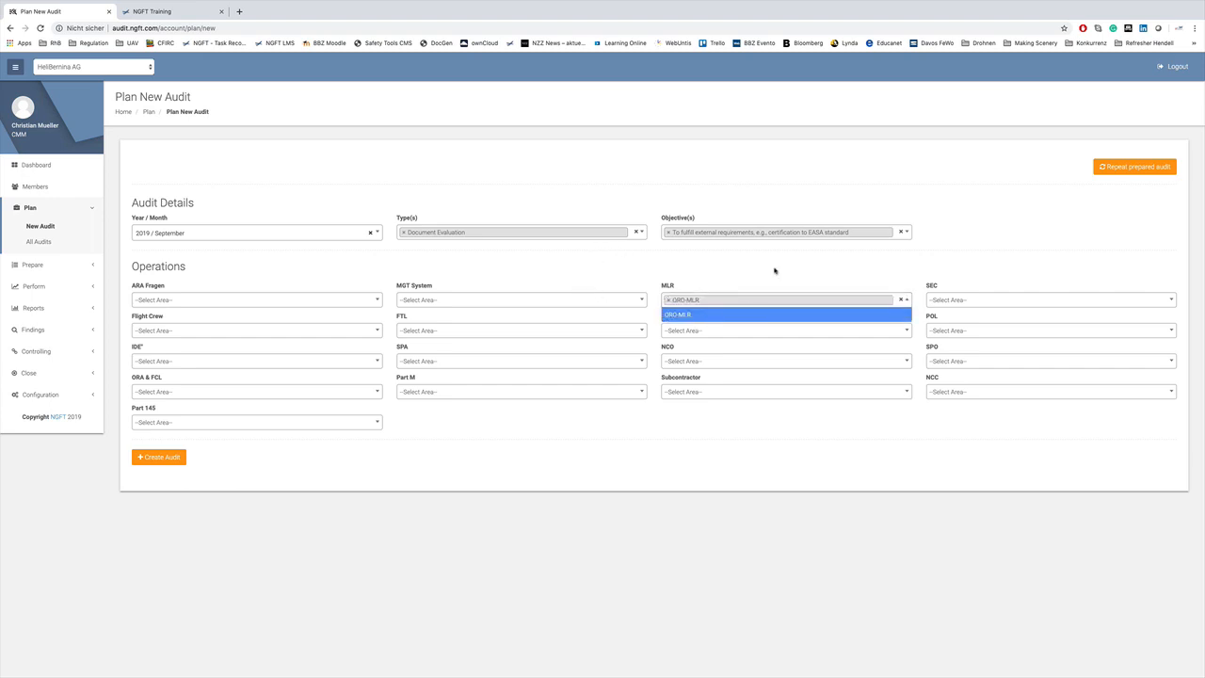
{"action": "left_click", "coordinate": [689, 278]}
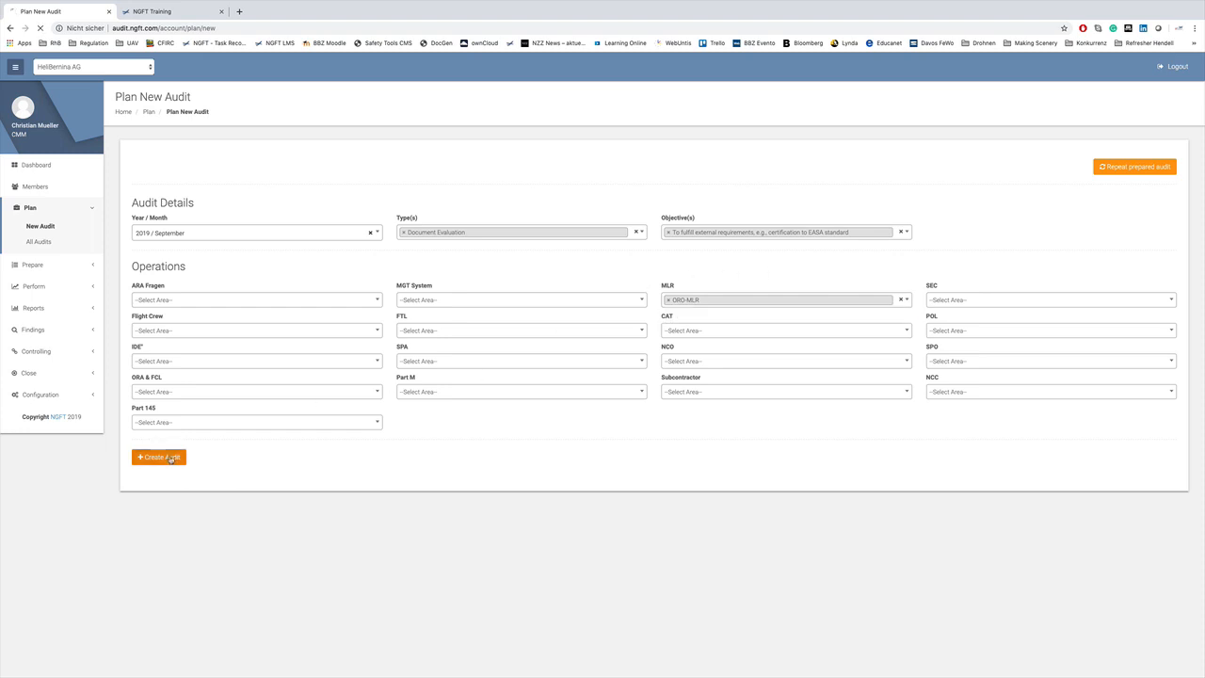
Create the audit as Audit №466, then show the Perform > Select Audit list.
{"action": "left_click", "coordinate": [171, 458]}
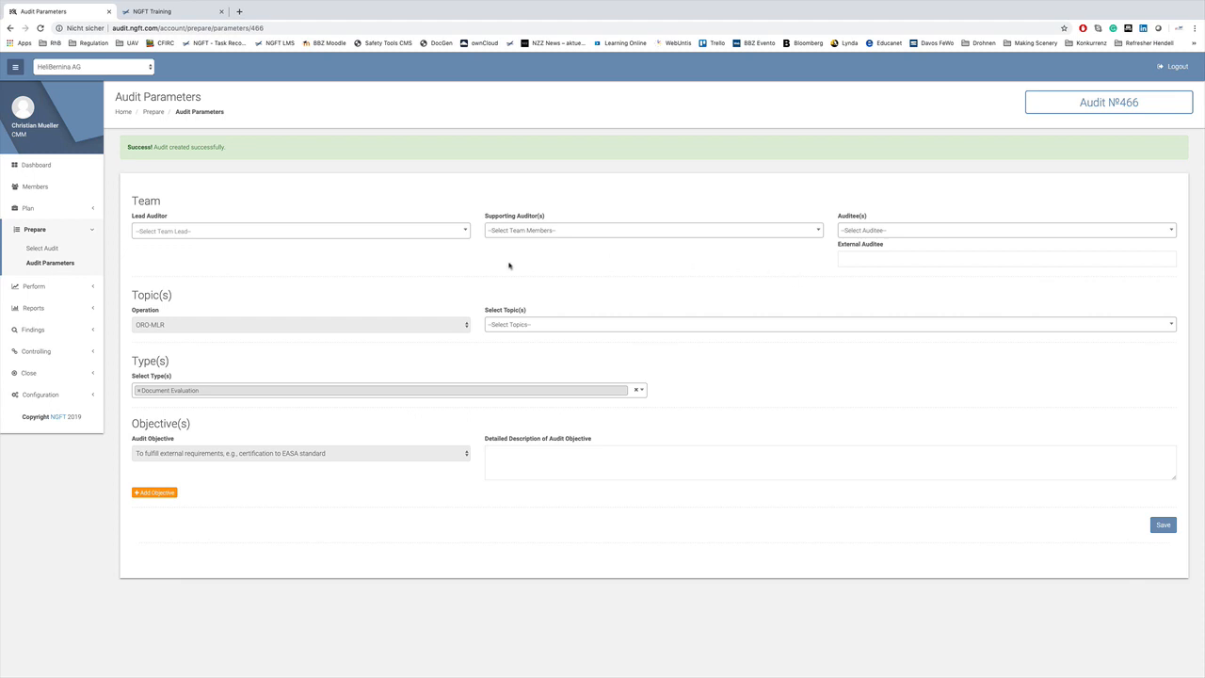
{"action": "left_click", "coordinate": [34, 286]}
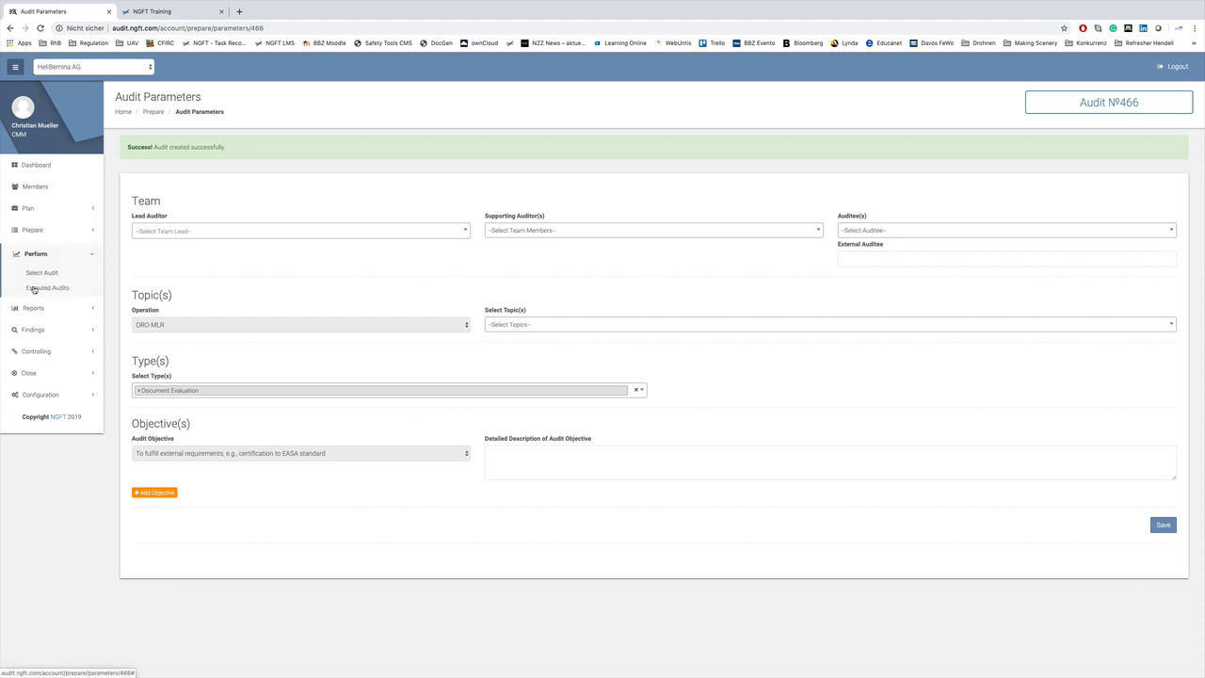
{"action": "left_click", "coordinate": [43, 269]}
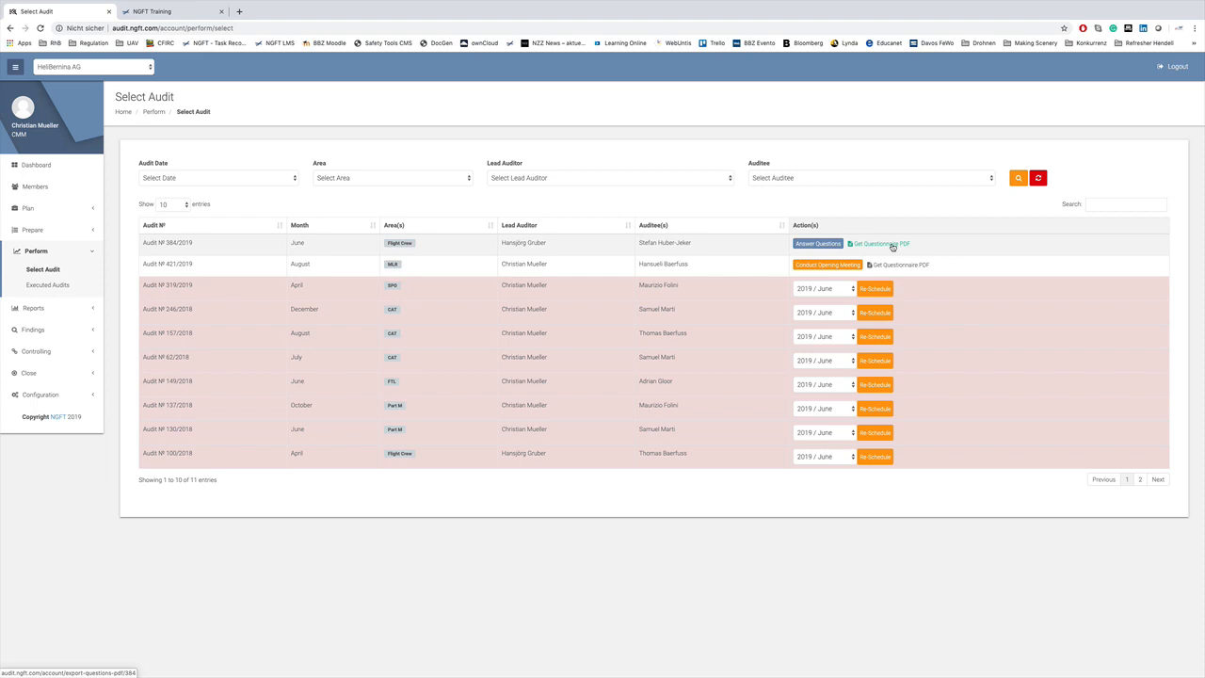
Start answering the questions for Audit №384/2019.
{"action": "left_click", "coordinate": [819, 243]}
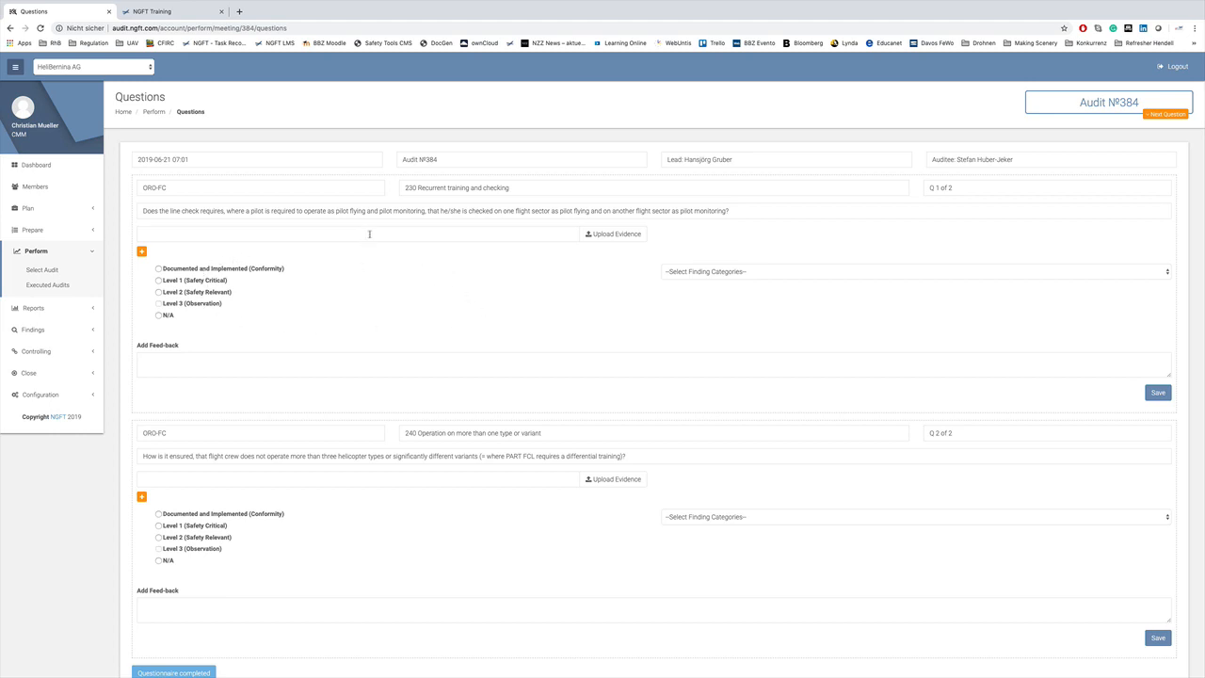
{"action": "left_click", "coordinate": [158, 293]}
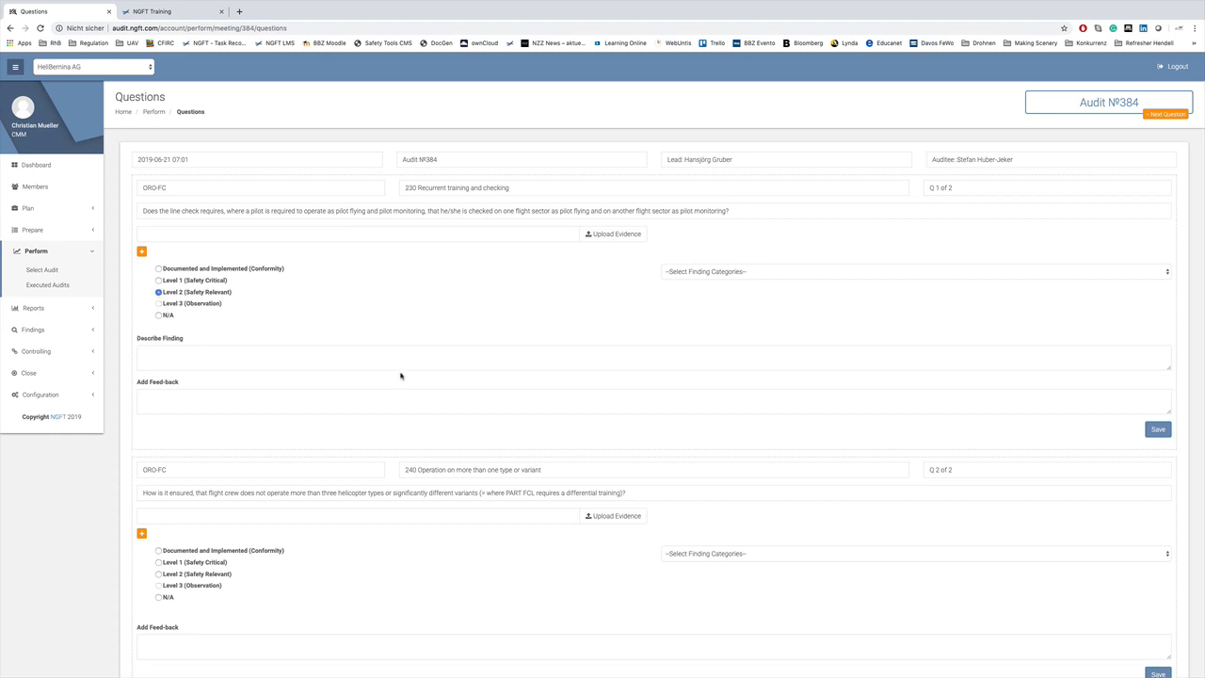
{"action": "left_click", "coordinate": [369, 353]}
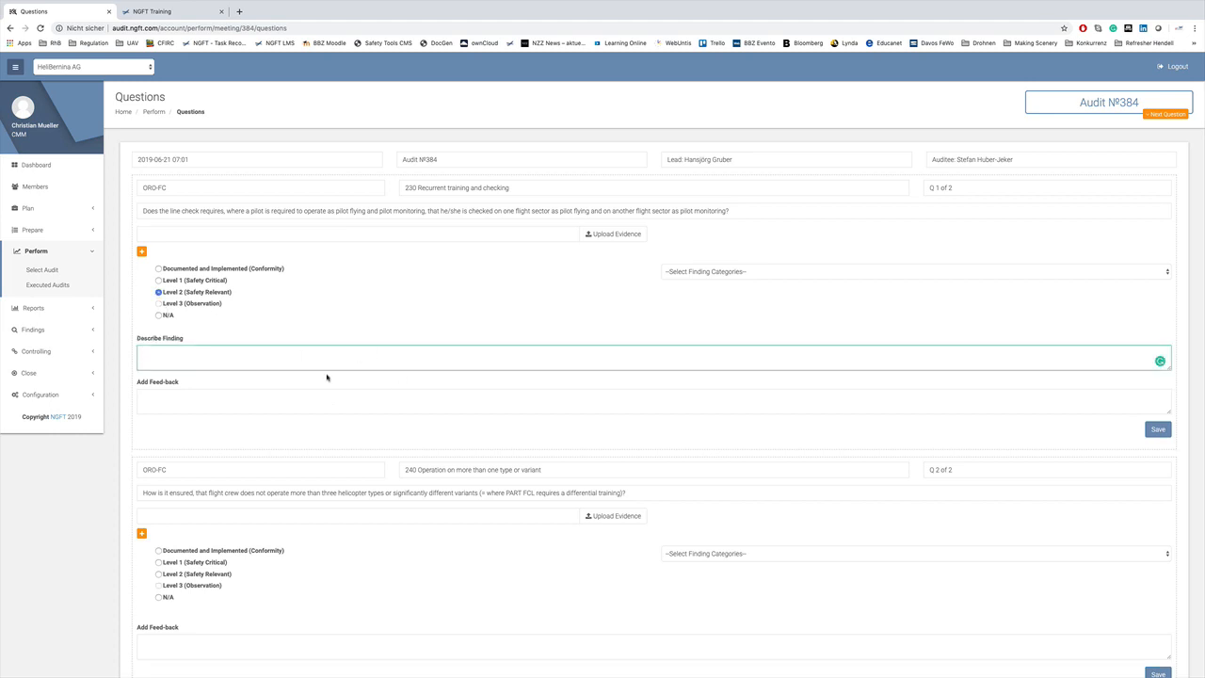
{"action": "left_click", "coordinate": [797, 272]}
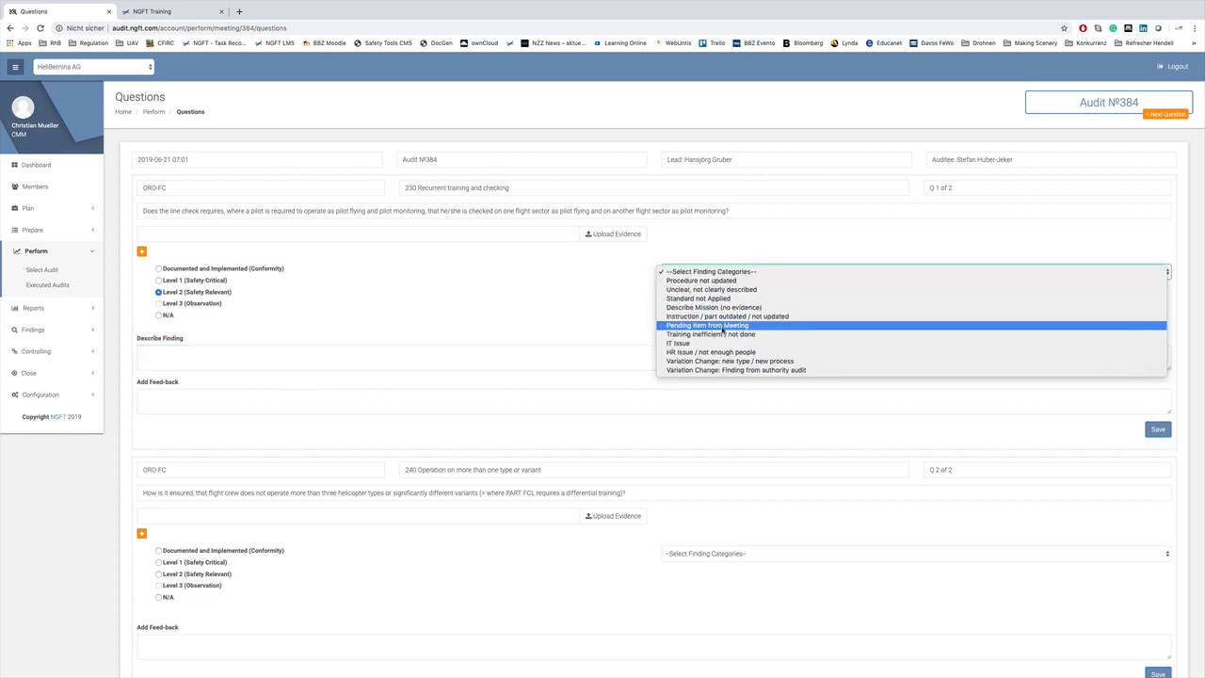
{"action": "left_click", "coordinate": [584, 315]}
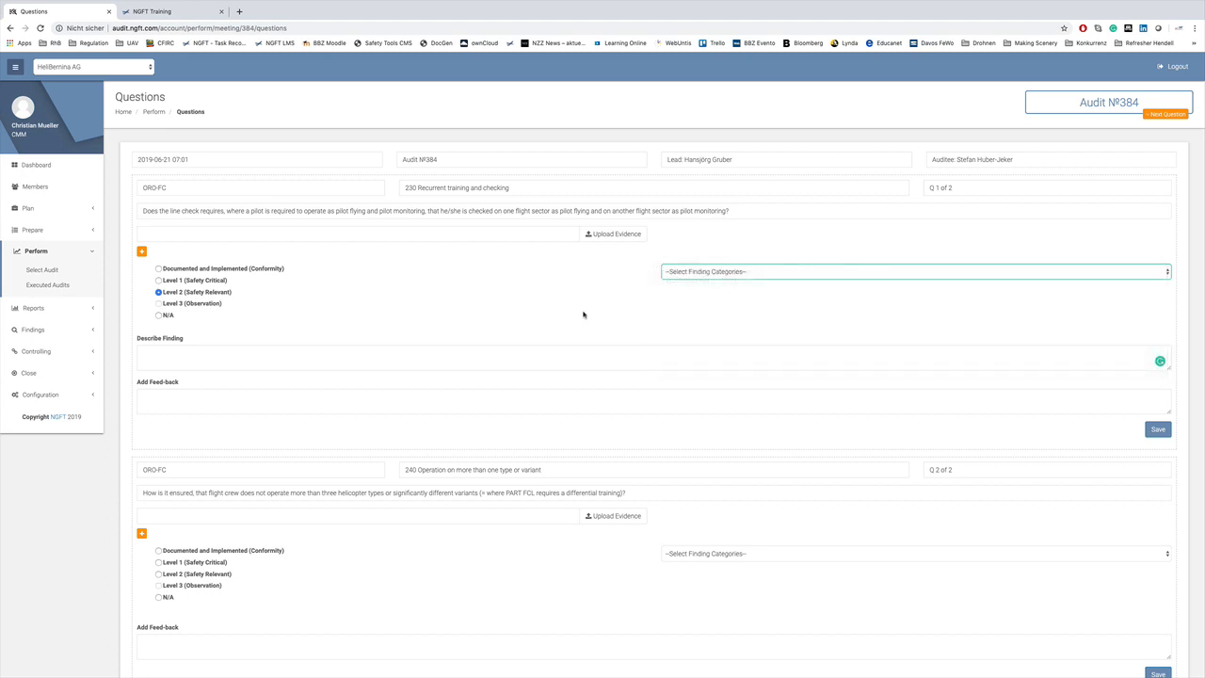
Produce the in-progress draft report for Audit №290, then list audits under Findings > Select Audit.
{"action": "left_click", "coordinate": [43, 310]}
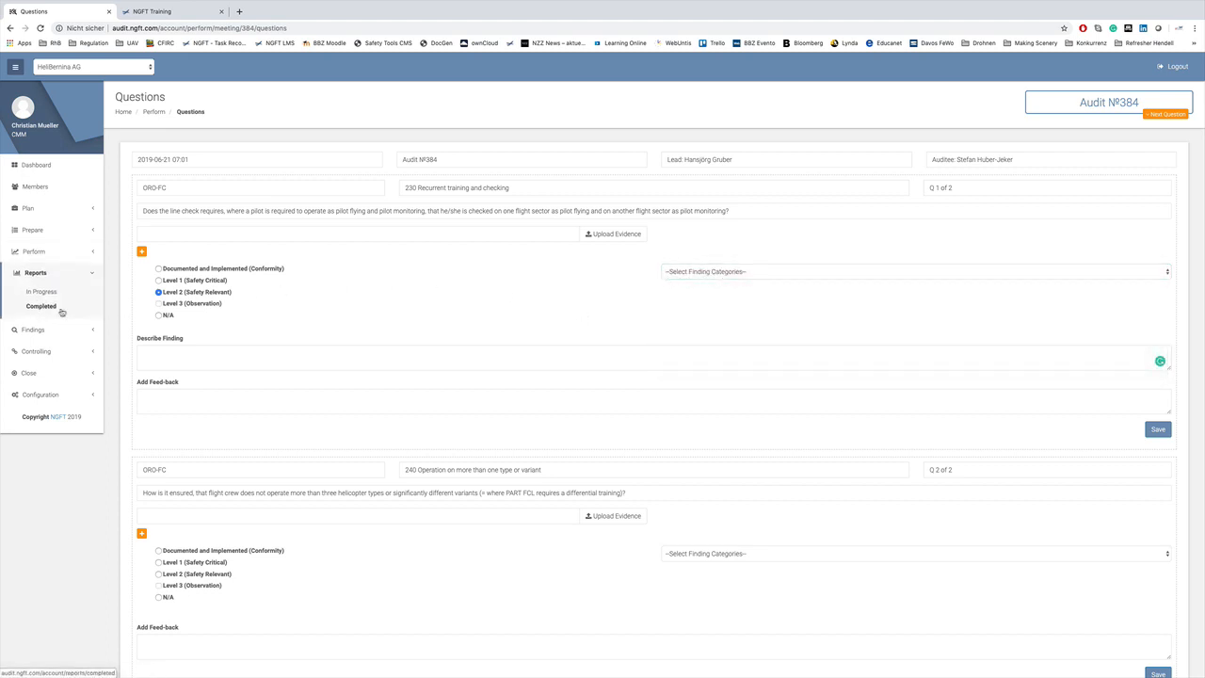
{"action": "left_click", "coordinate": [41, 292]}
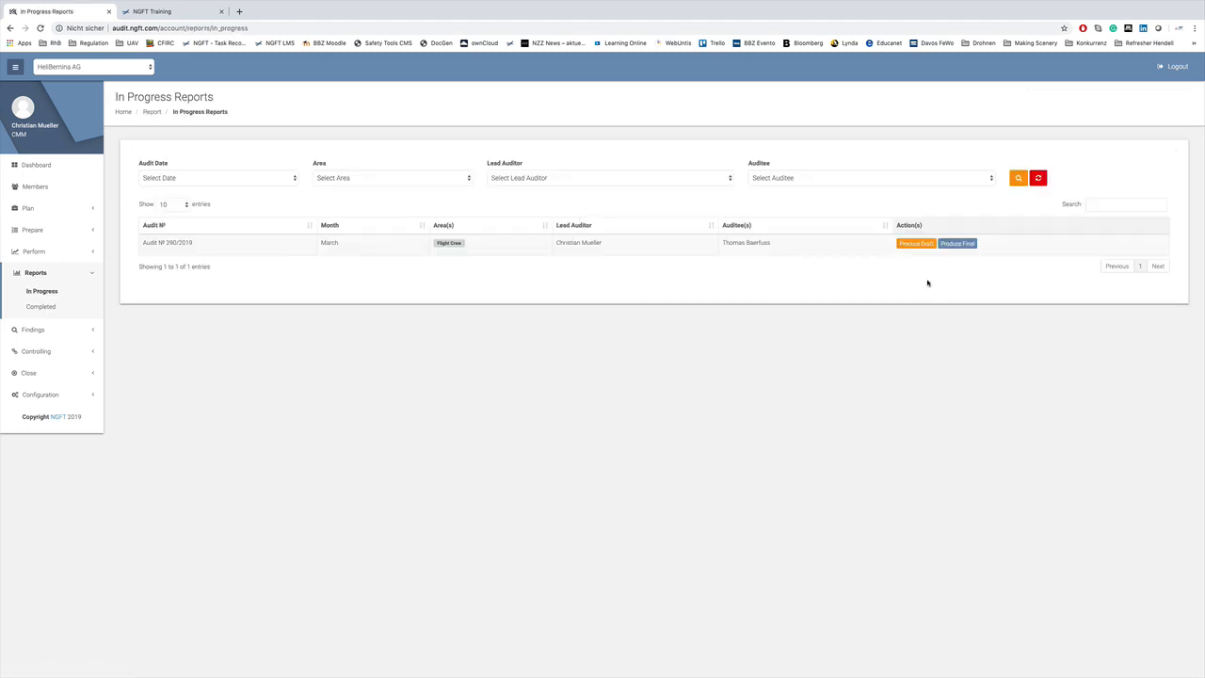
{"action": "left_click", "coordinate": [916, 244]}
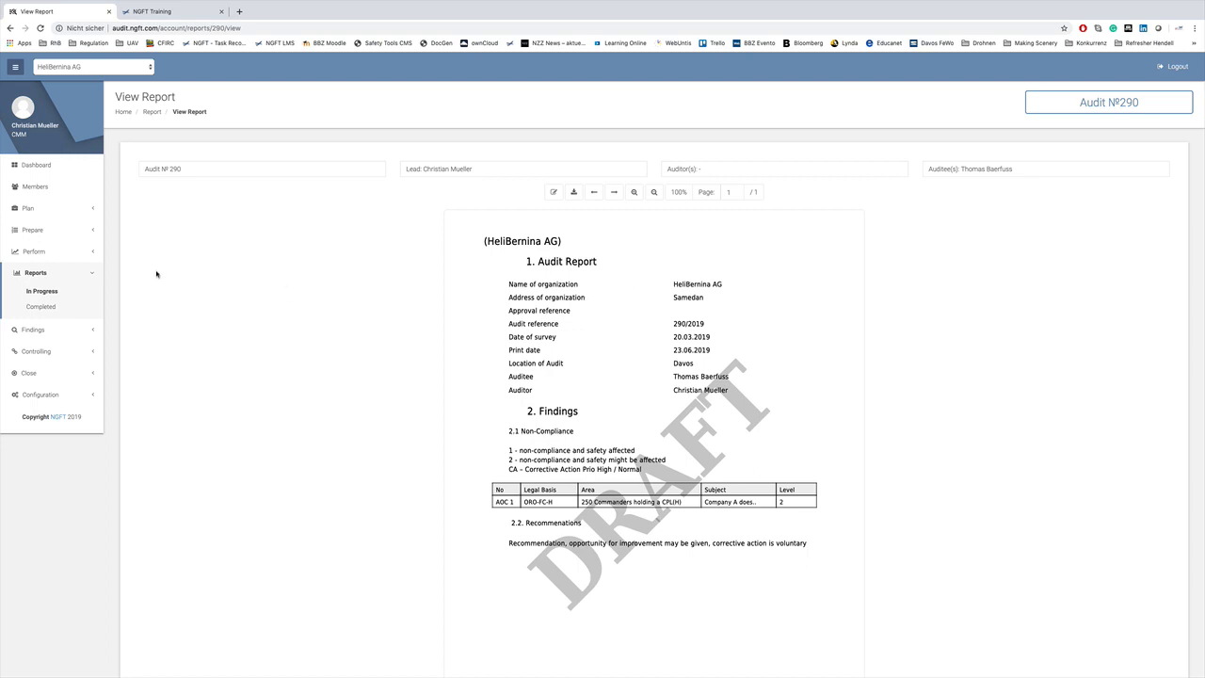
{"action": "left_click", "coordinate": [35, 331]}
{"action": "left_click", "coordinate": [43, 317]}
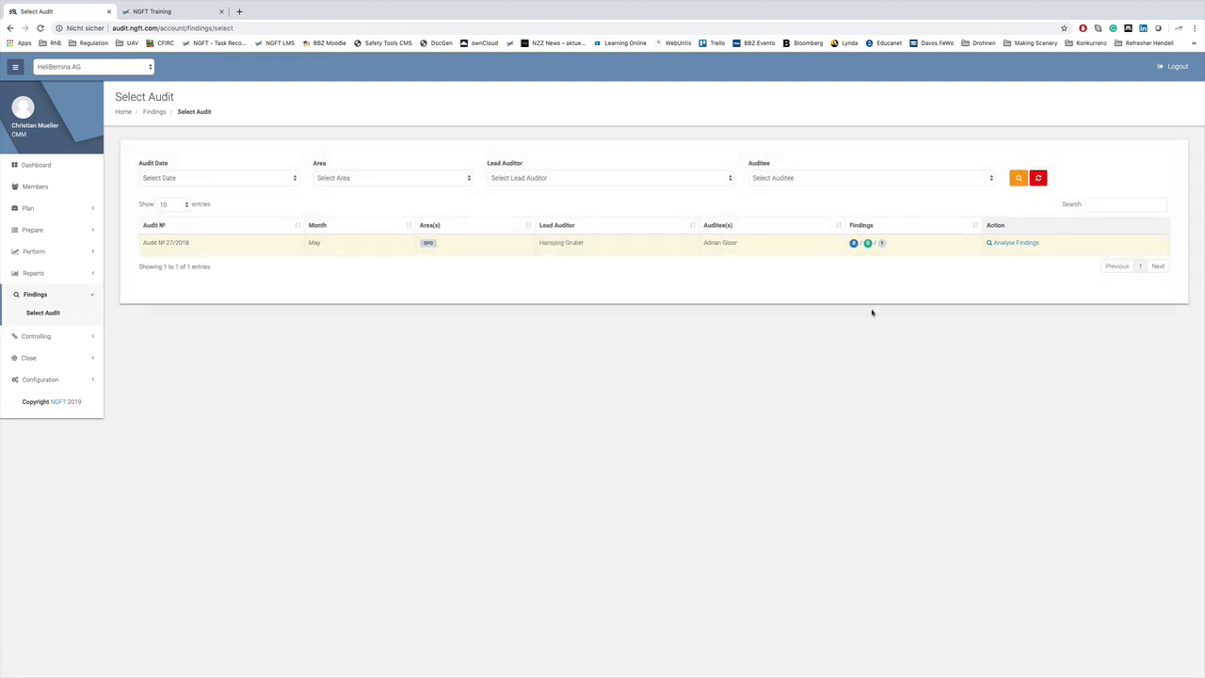
Analyse the findings of Audit №27/2018 and start the root cause analysis for its first finding.
{"action": "left_click", "coordinate": [1022, 245]}
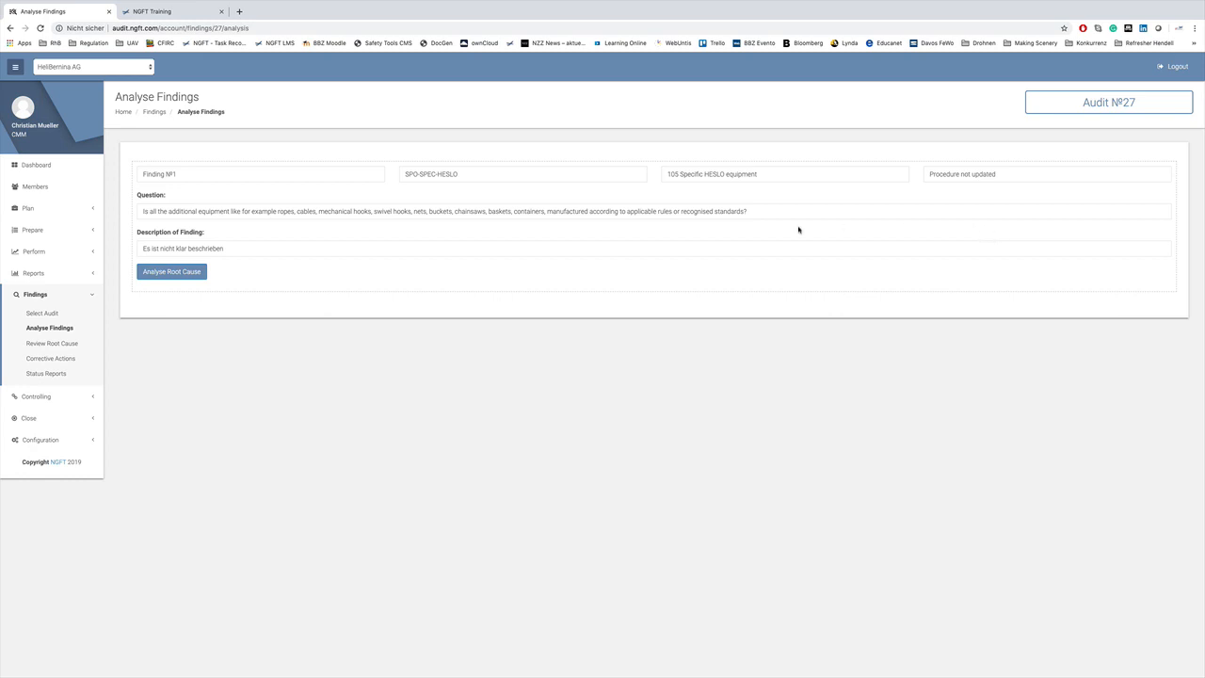
{"action": "left_click", "coordinate": [168, 272]}
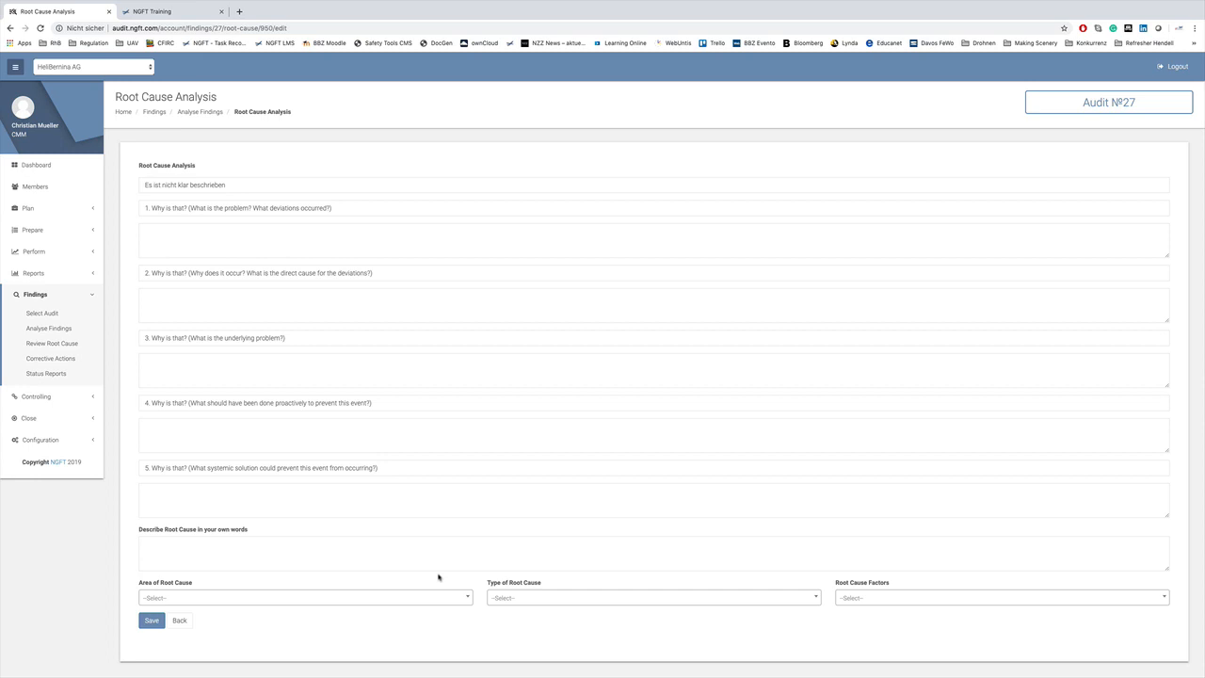
Show the corrective actions for Audit №27, then the Controlling > Select Audit list.
{"action": "left_click", "coordinate": [56, 360]}
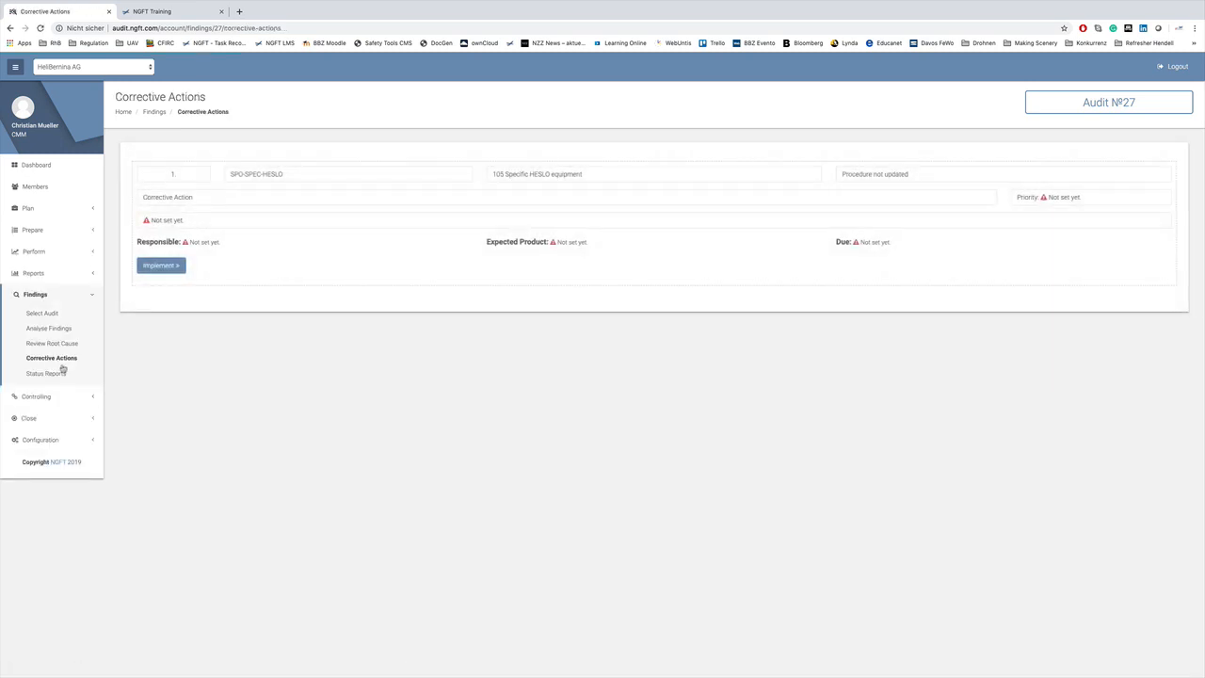
{"action": "left_click", "coordinate": [40, 397]}
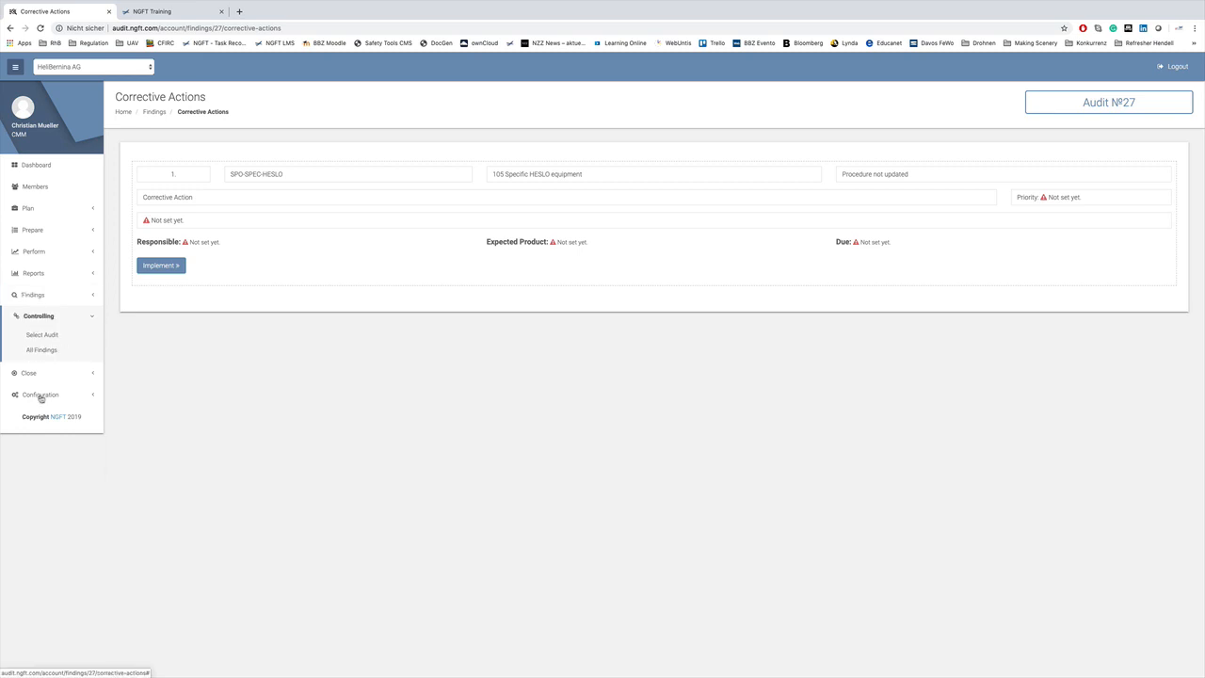
{"action": "left_click", "coordinate": [51, 336]}
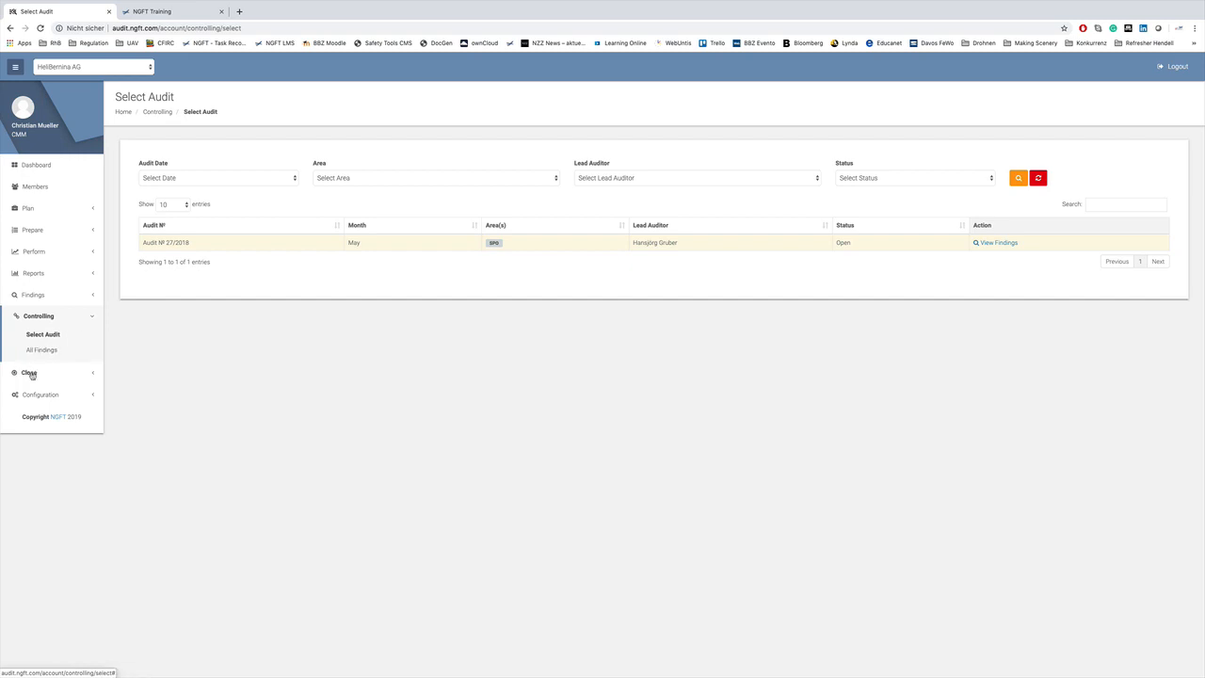
Under Close > Select Audit, switch to the Closed Audits list of five audits.
{"action": "left_click", "coordinate": [59, 373]}
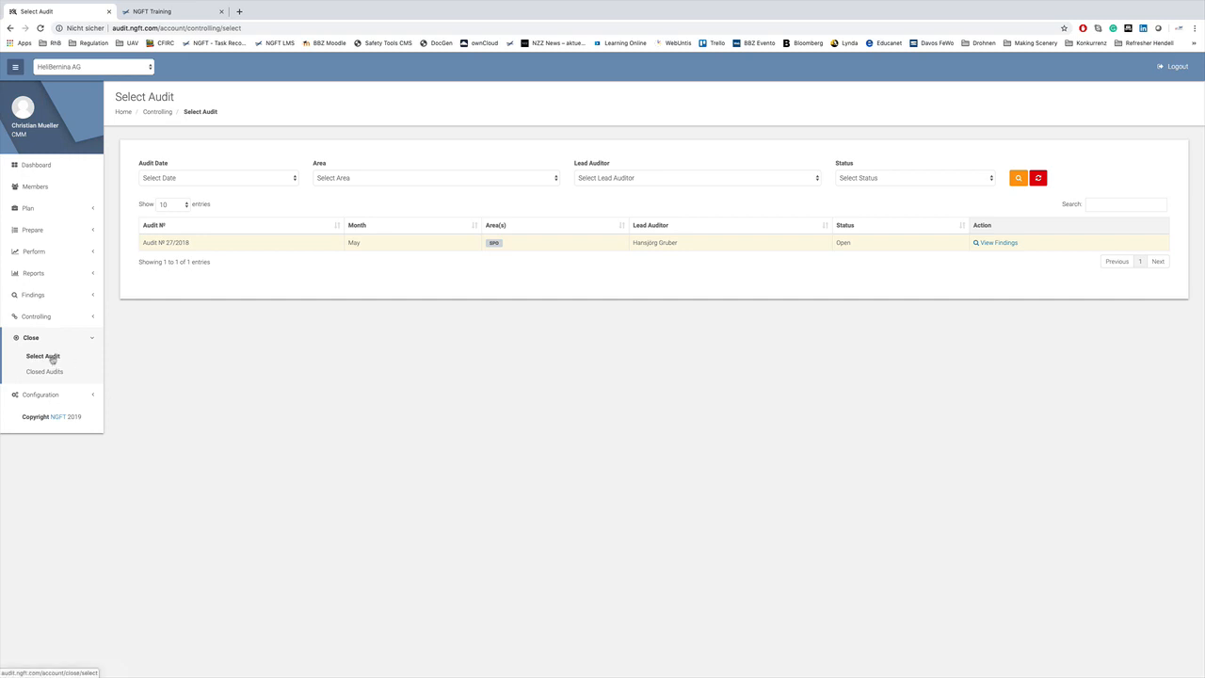
{"action": "left_click", "coordinate": [51, 358]}
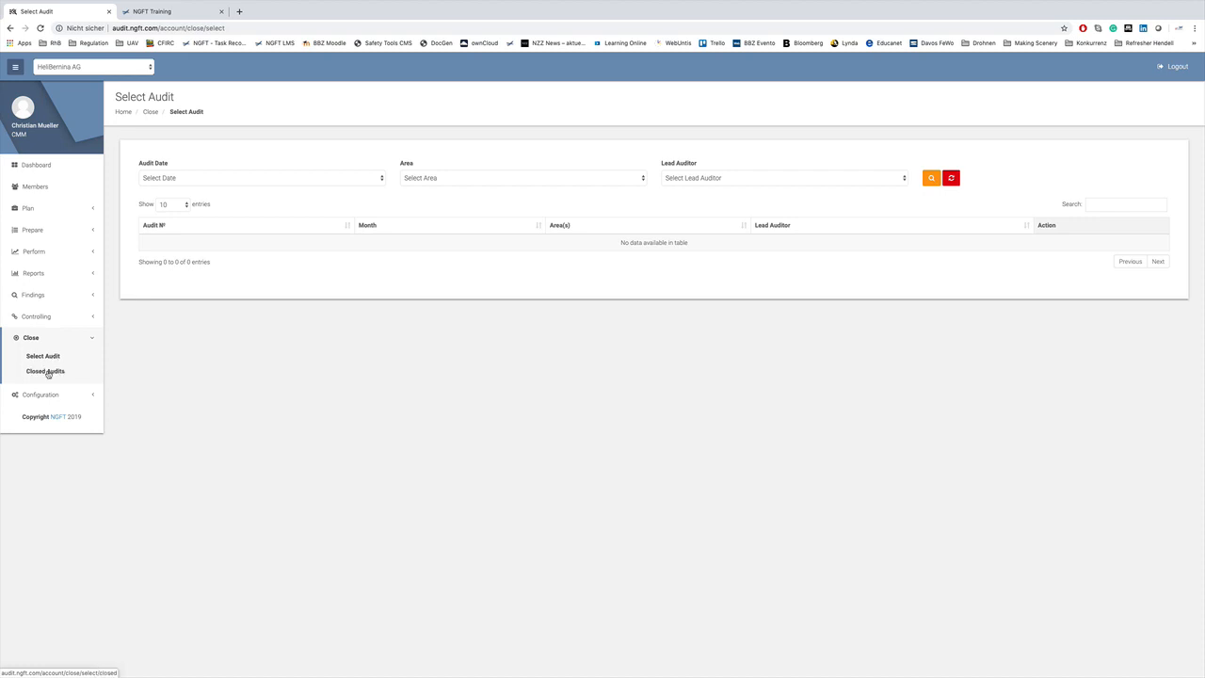
{"action": "left_click", "coordinate": [47, 372]}
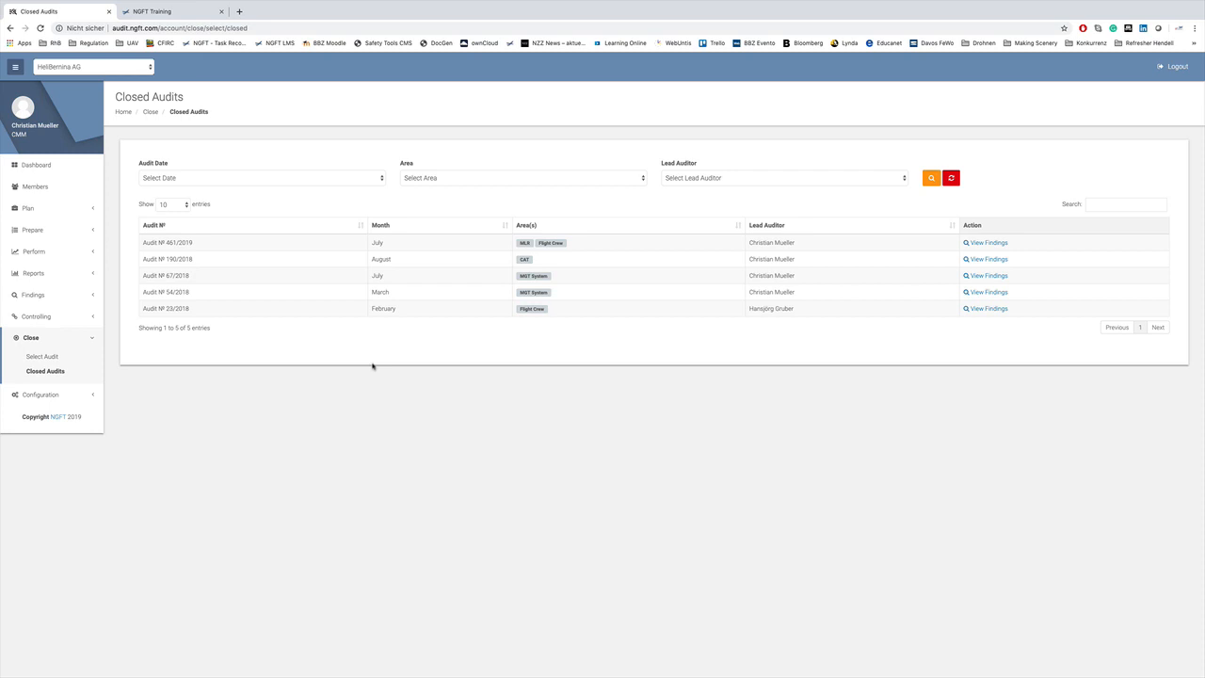
Open Configuration > Questions > Add Question, then collapse the Configuration menu.
{"action": "left_click", "coordinate": [41, 396]}
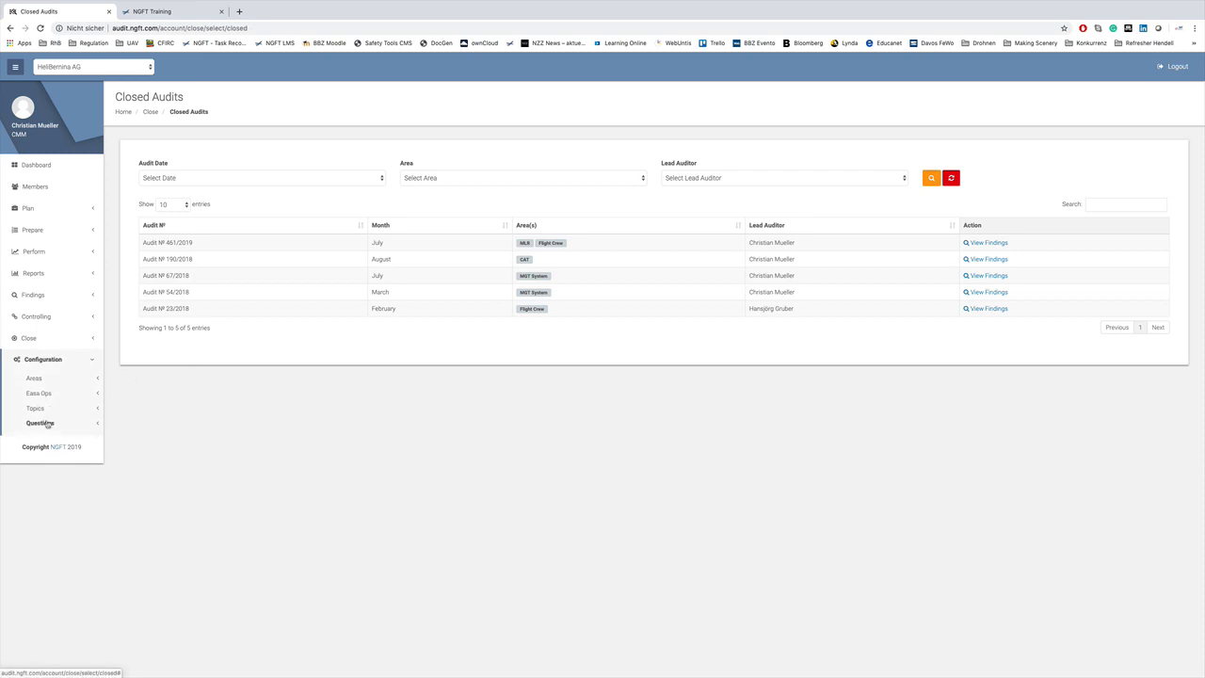
{"action": "left_click", "coordinate": [47, 425]}
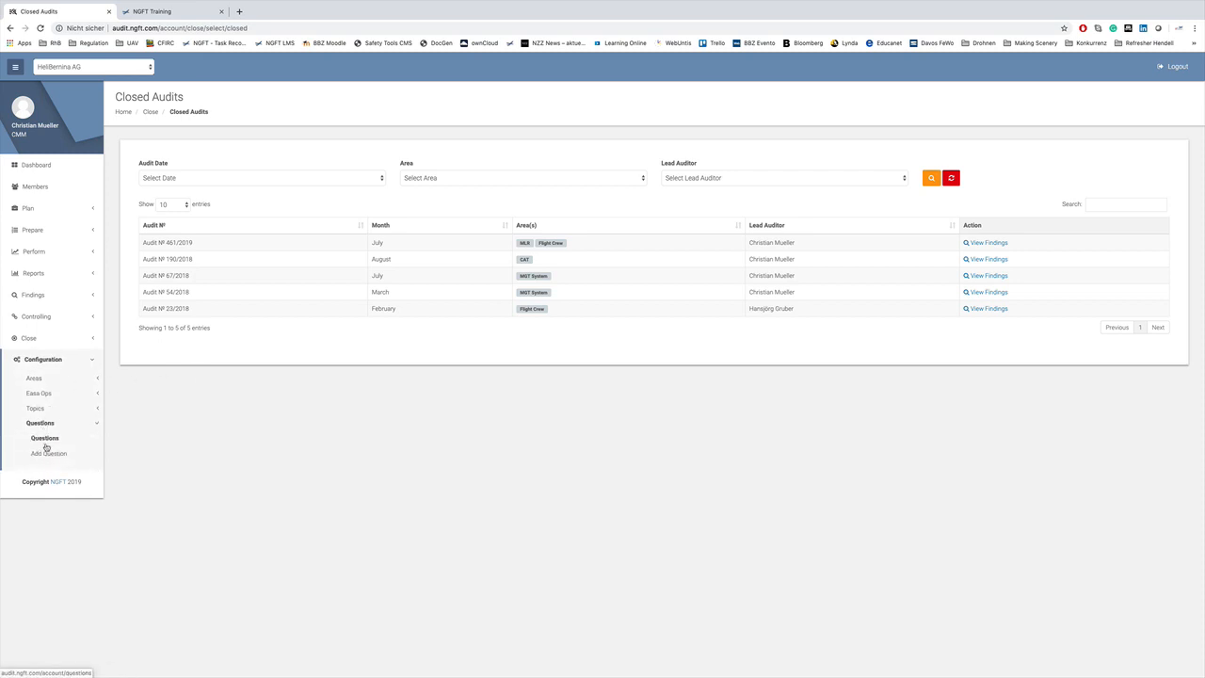
{"action": "left_click", "coordinate": [51, 453]}
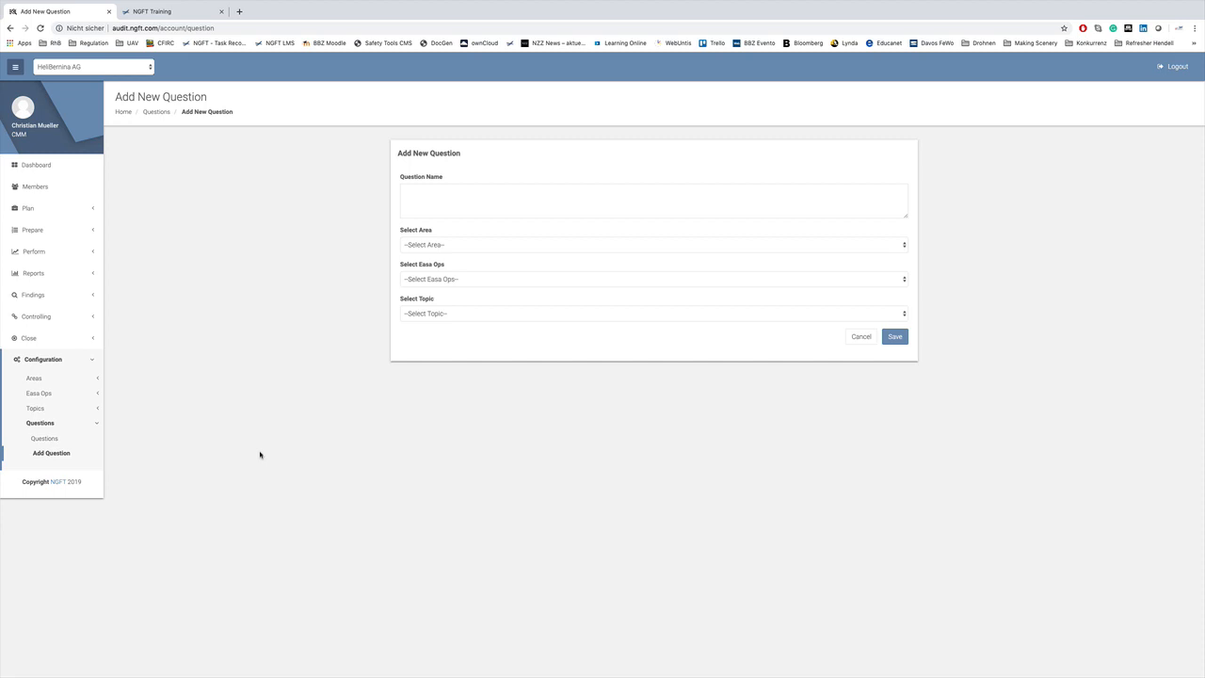
{"action": "left_click", "coordinate": [43, 365]}
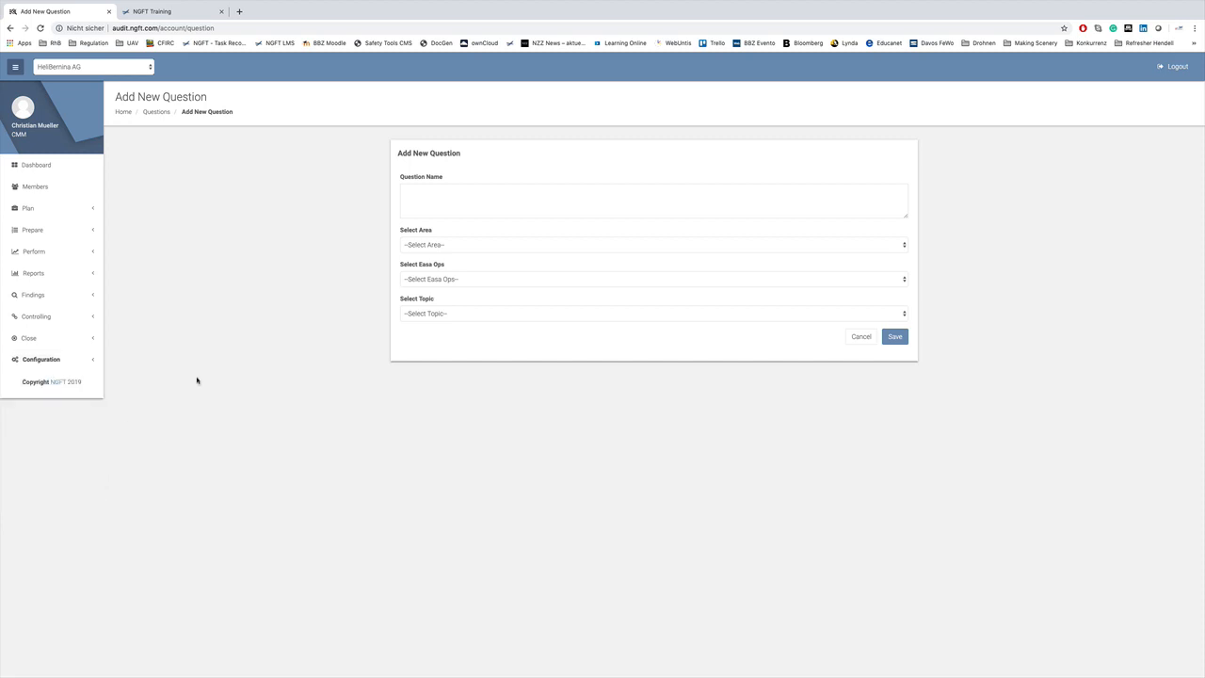